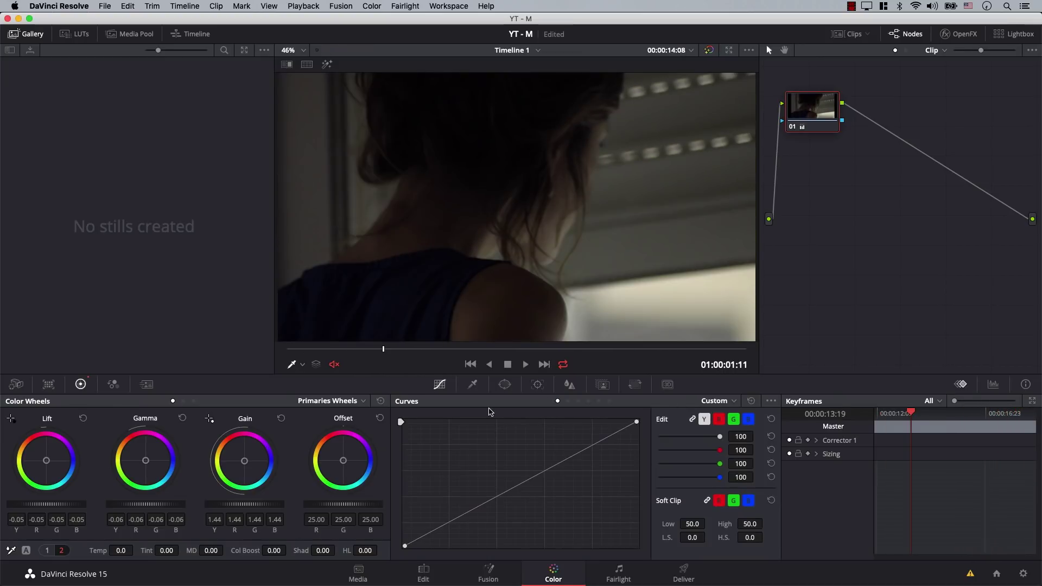
# - Switch the Tracker from Window to Stabilizer mode, stabilize the clip, and return to its start
pyautogui.click(538, 385)
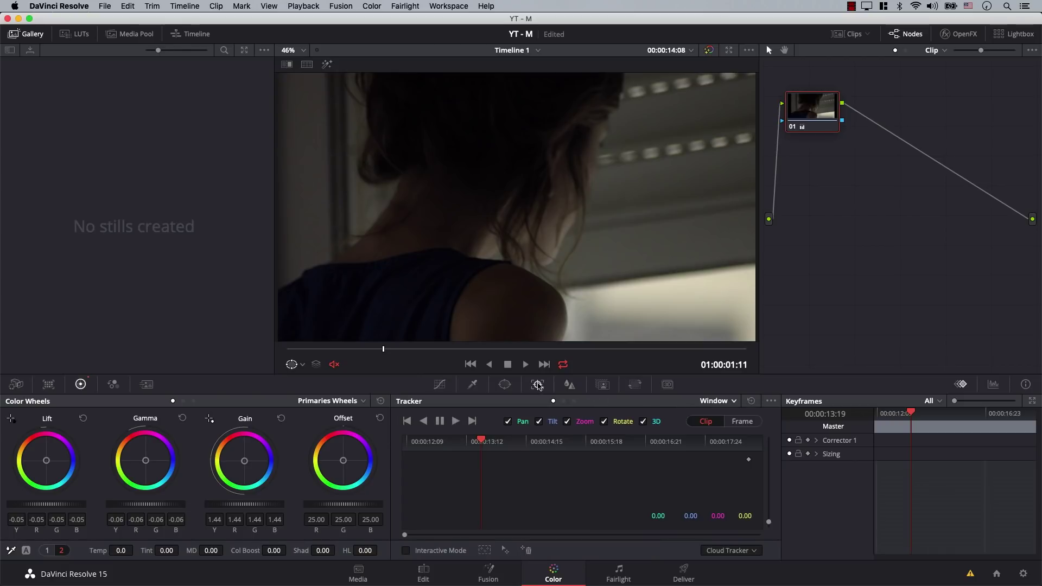
pyautogui.click(731, 401)
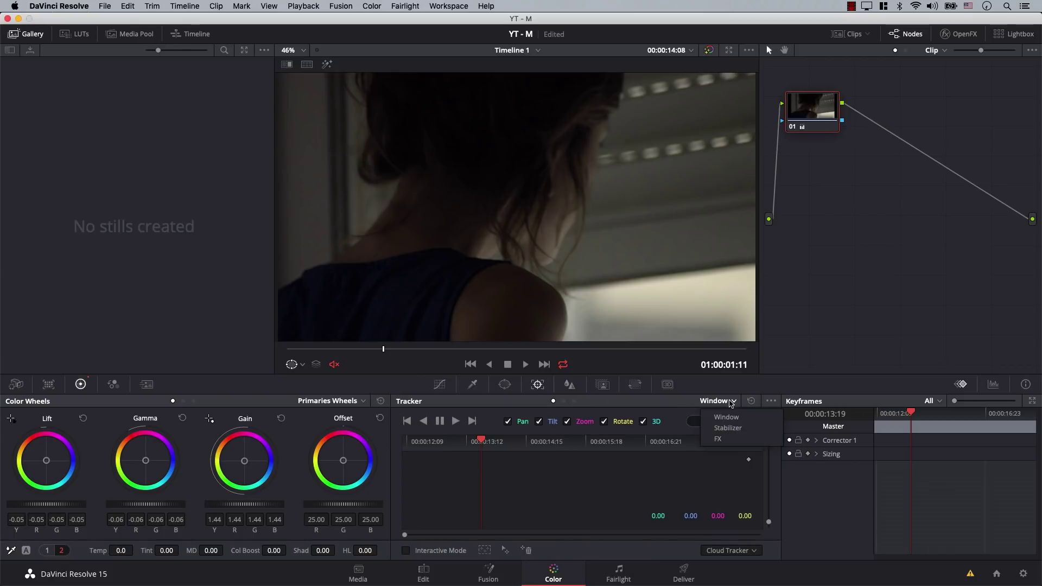
pyautogui.click(745, 428)
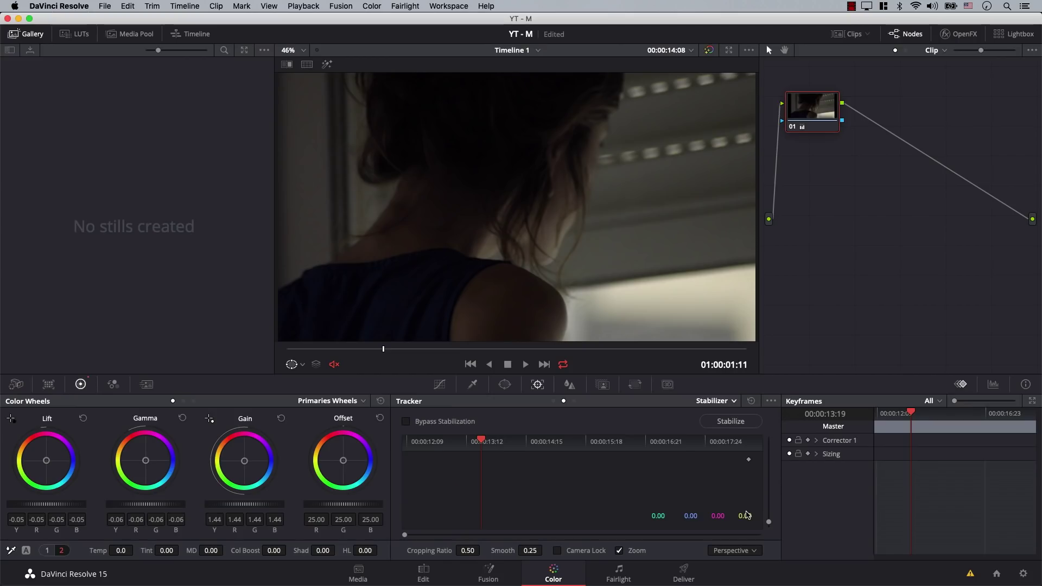
pyautogui.click(734, 424)
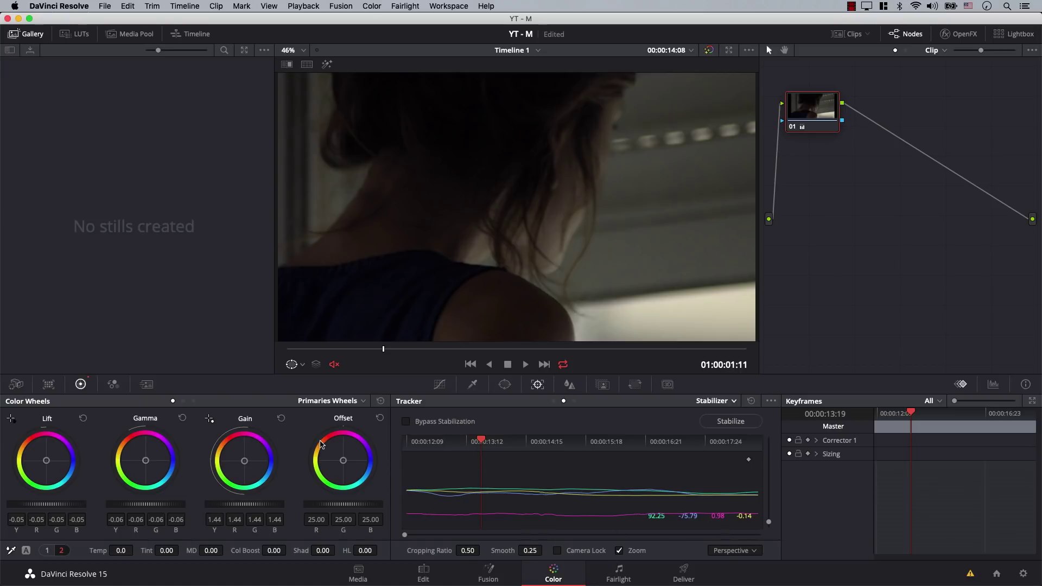
pyautogui.moveTo(443, 446); pyautogui.dragTo(379, 448)
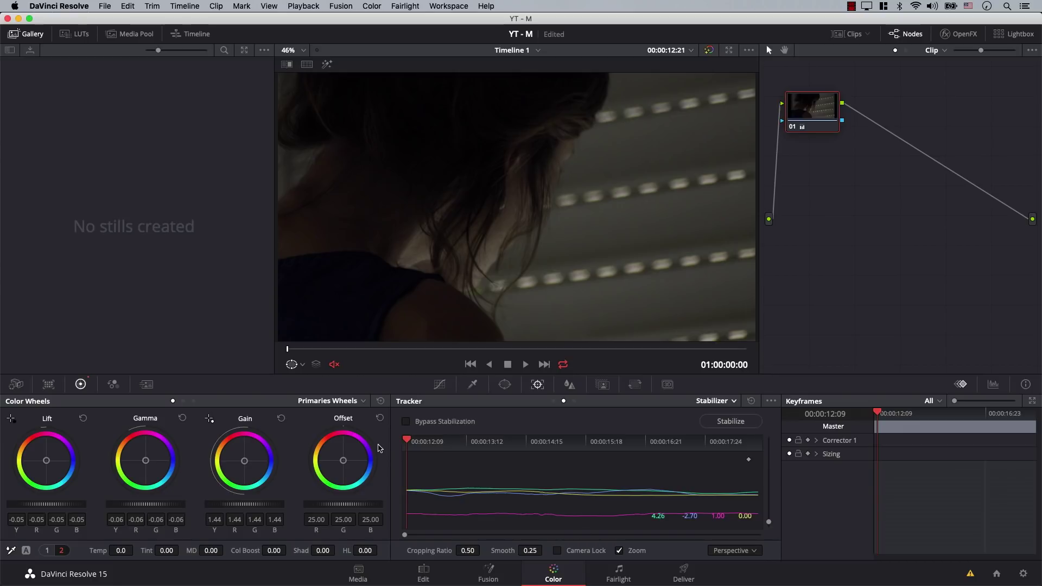
pyautogui.press('space')
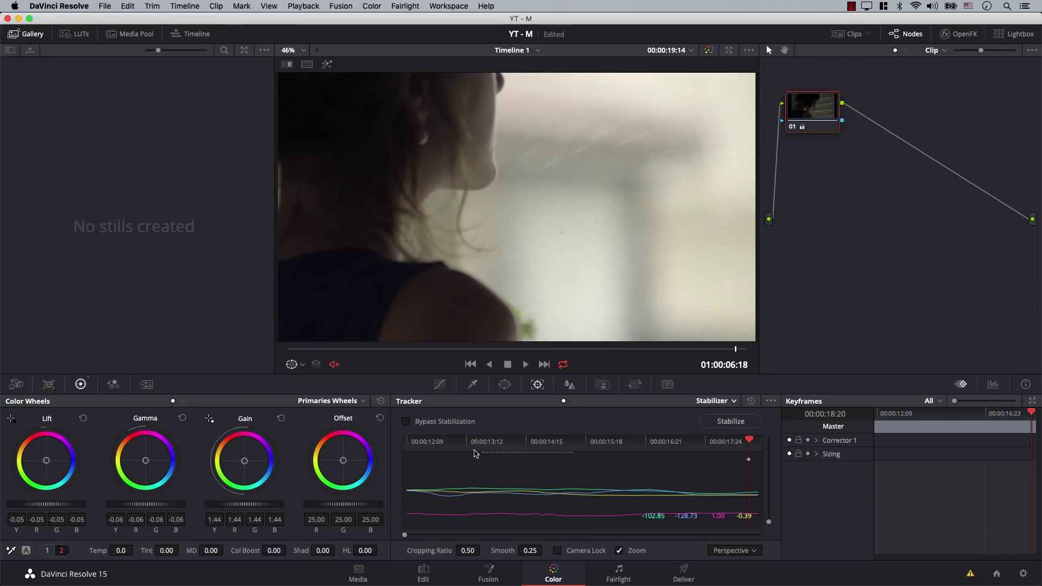
pyautogui.press('space')
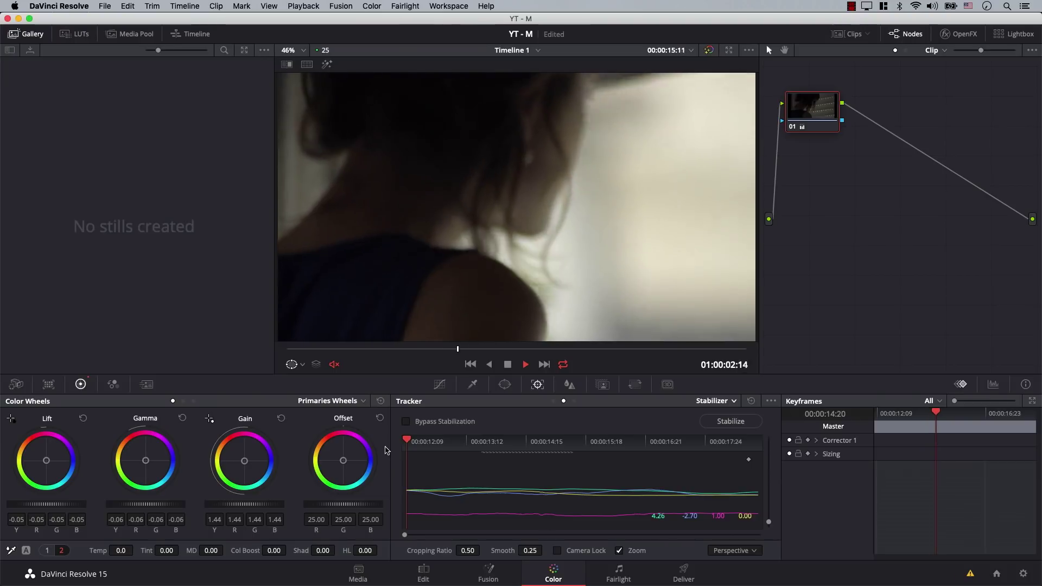
pyautogui.press('space')
# - Re-stabilize the clip with the Similarity type instead of Perspective and play it from the start
pyautogui.click(738, 552)
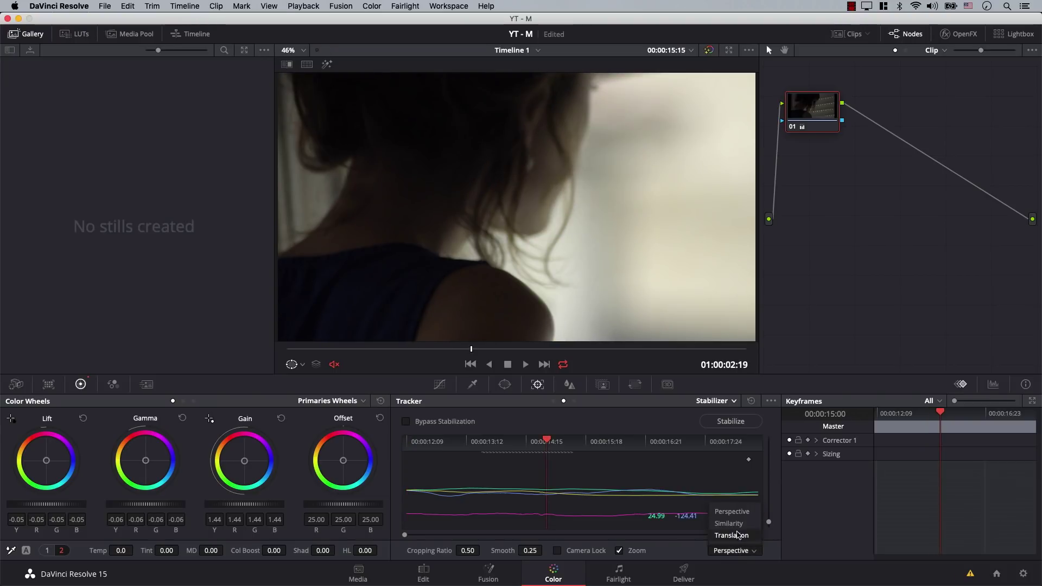
pyautogui.click(738, 528)
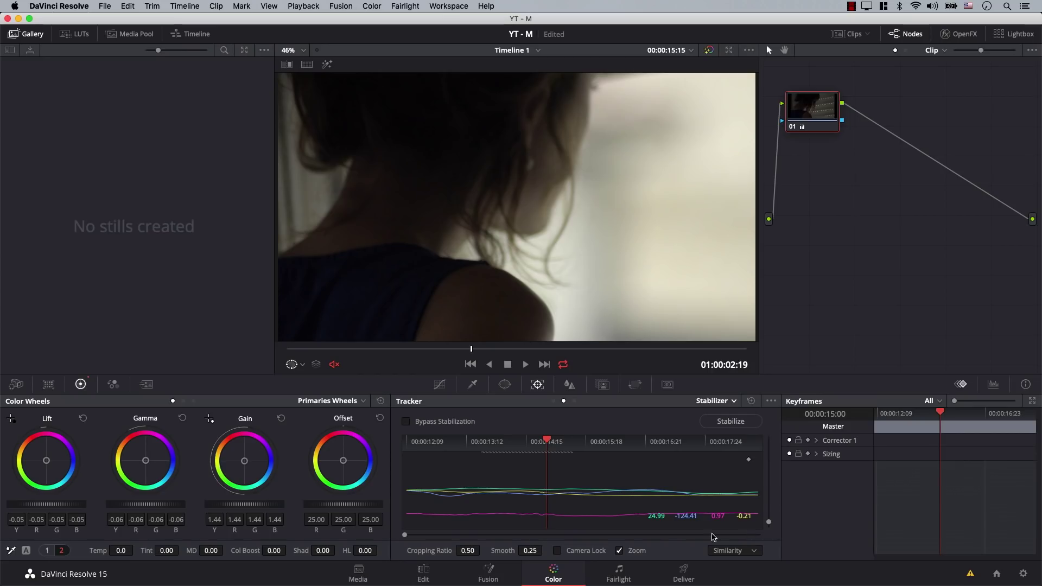
pyautogui.click(733, 422)
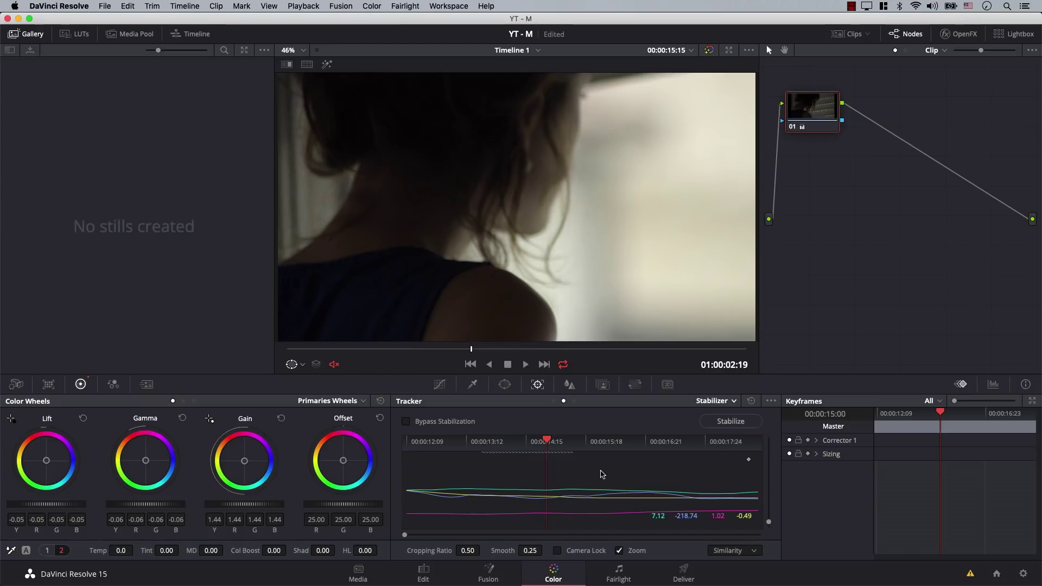
pyautogui.moveTo(465, 445); pyautogui.dragTo(391, 449)
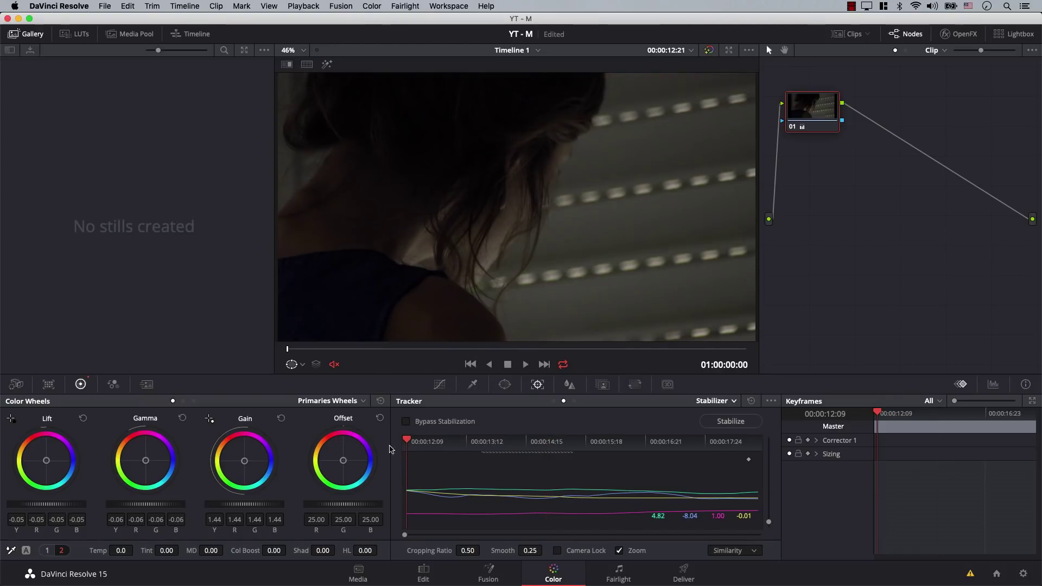
pyautogui.press('space')
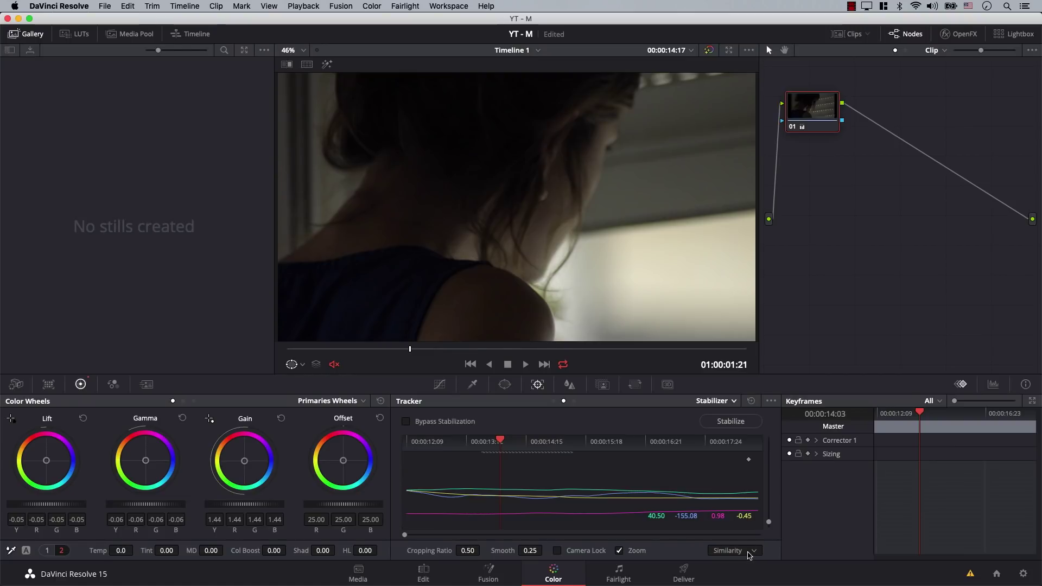
# - Stabilize the clip with the Translation type and play it back from the start
pyautogui.click(749, 553)
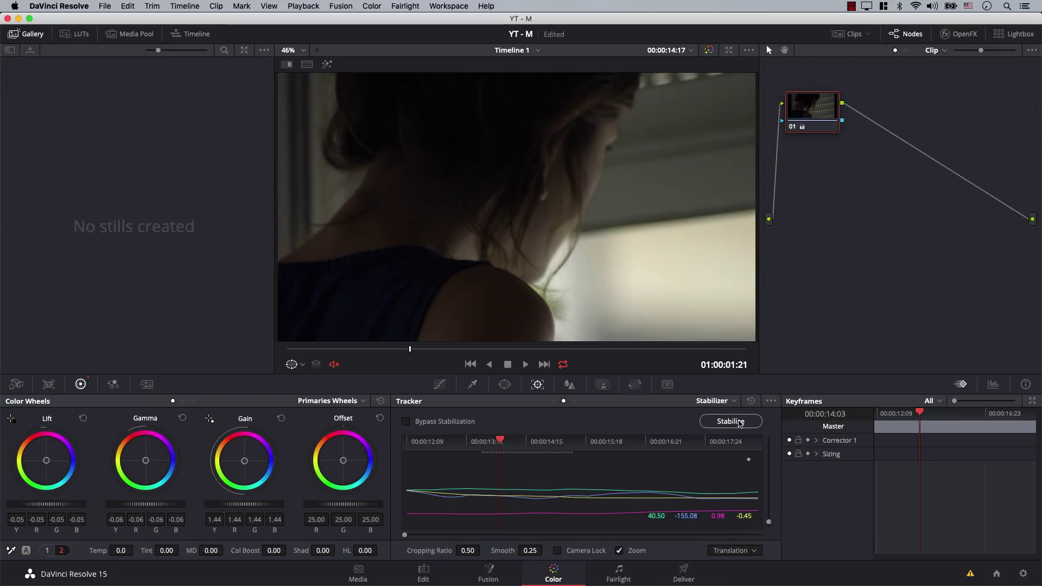
pyautogui.click(739, 423)
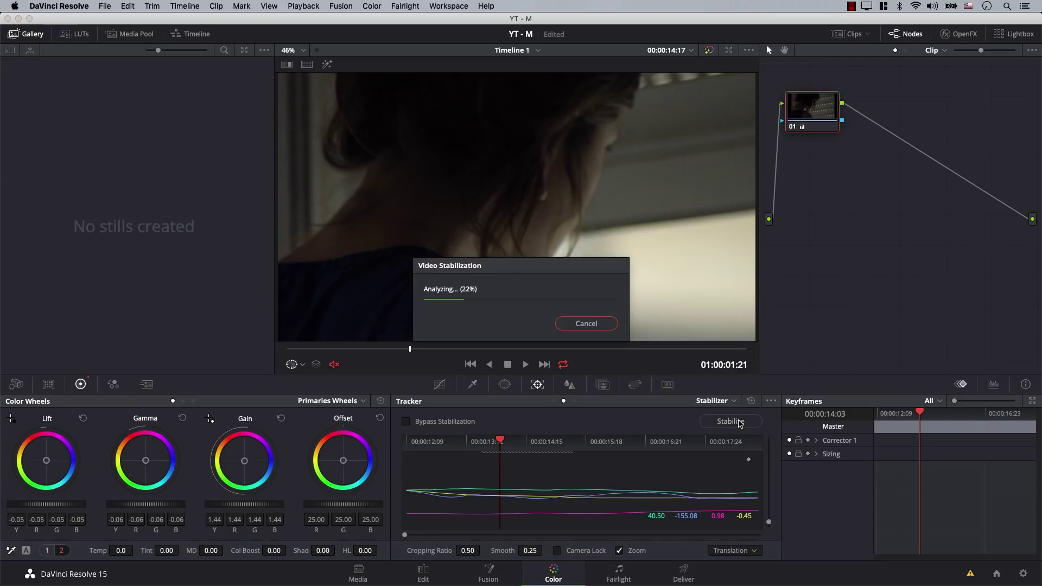
pyautogui.click(407, 441)
pyautogui.press('space')
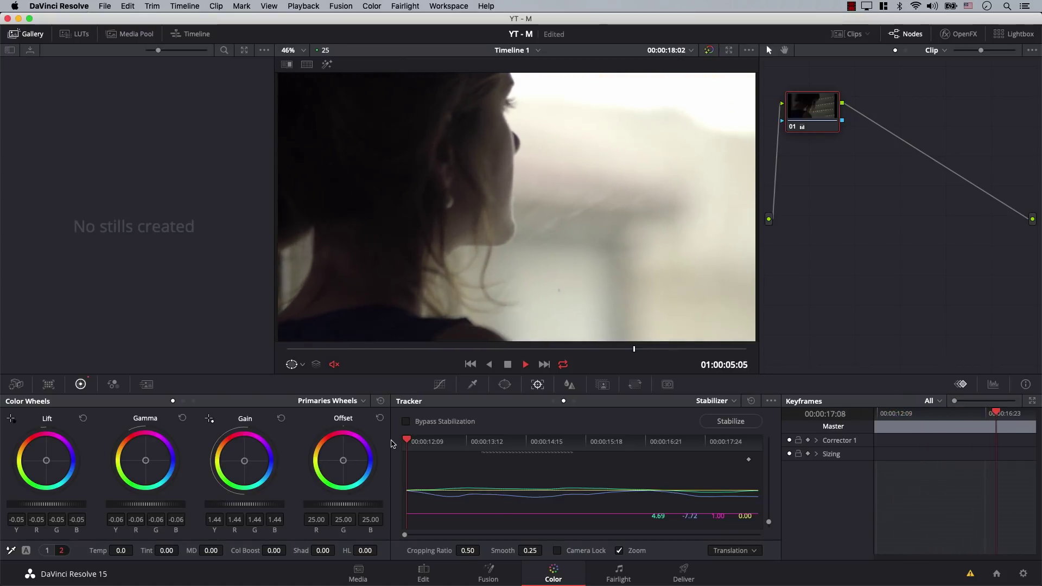
# - Switch back to the Similarity type, re-stabilize, and play the result
pyautogui.click(731, 551)
pyautogui.click(729, 524)
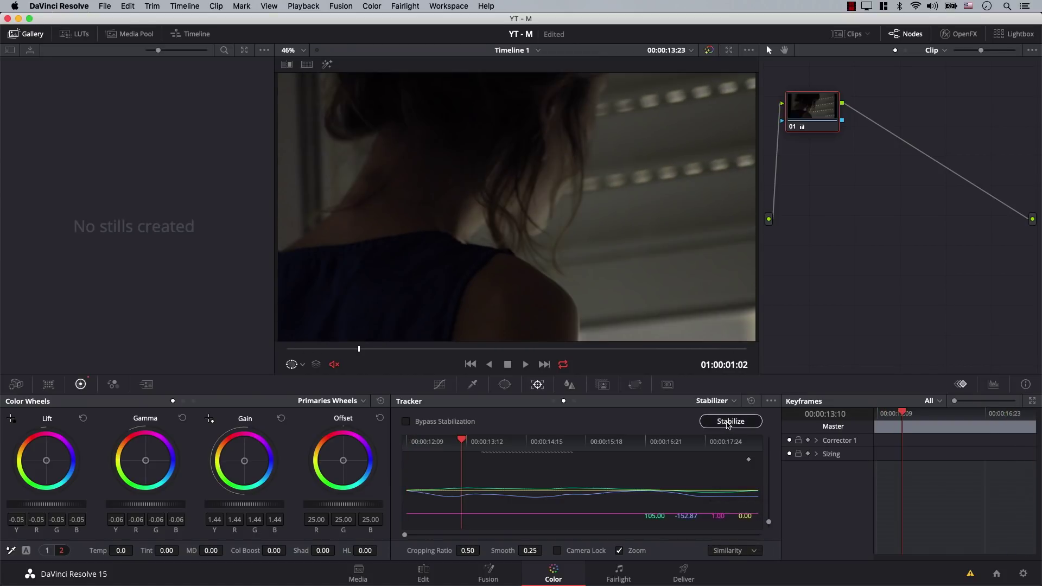
pyautogui.click(729, 422)
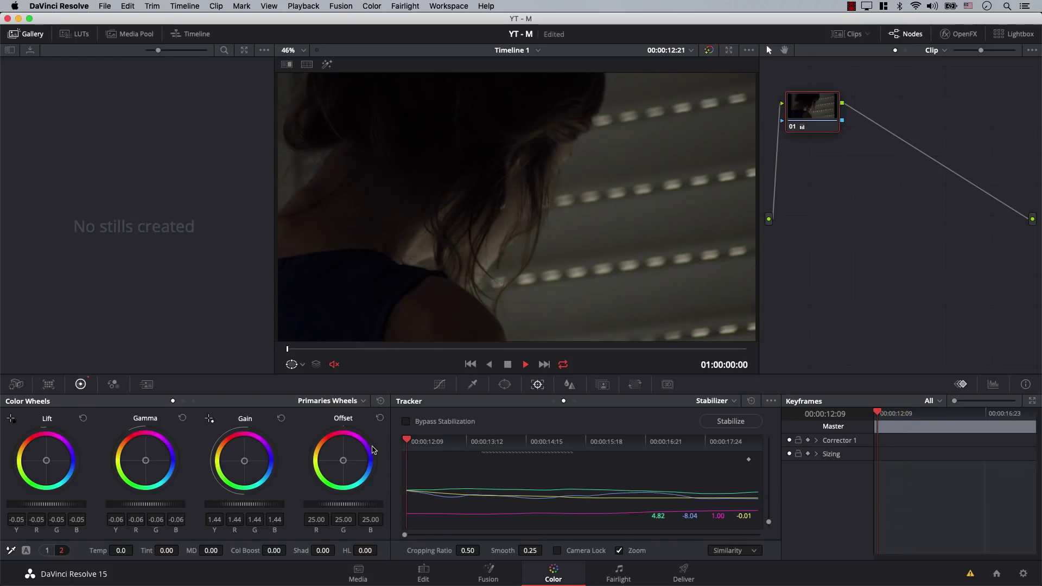
pyautogui.press('space')
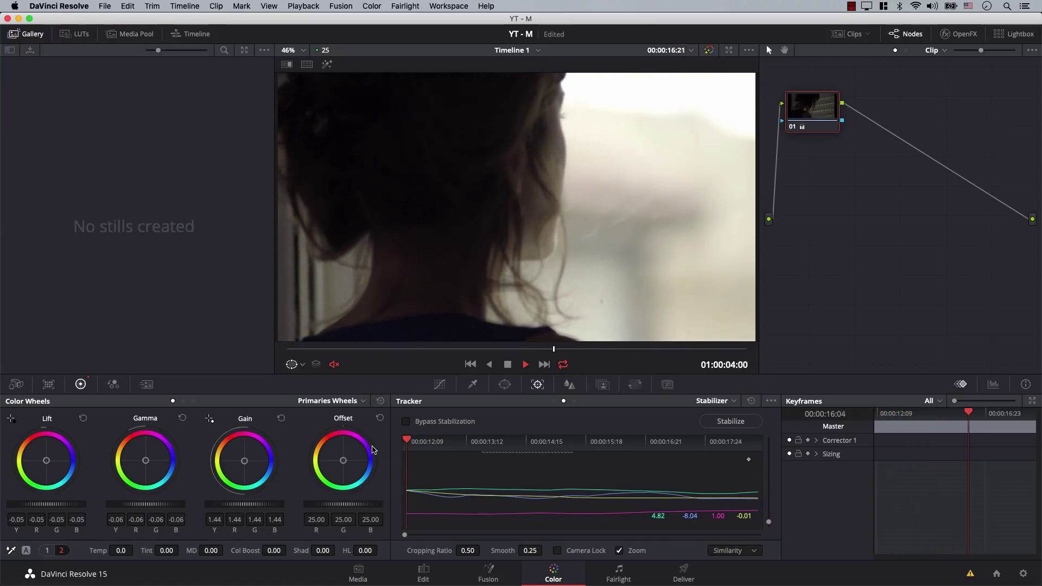
pyautogui.press('space')
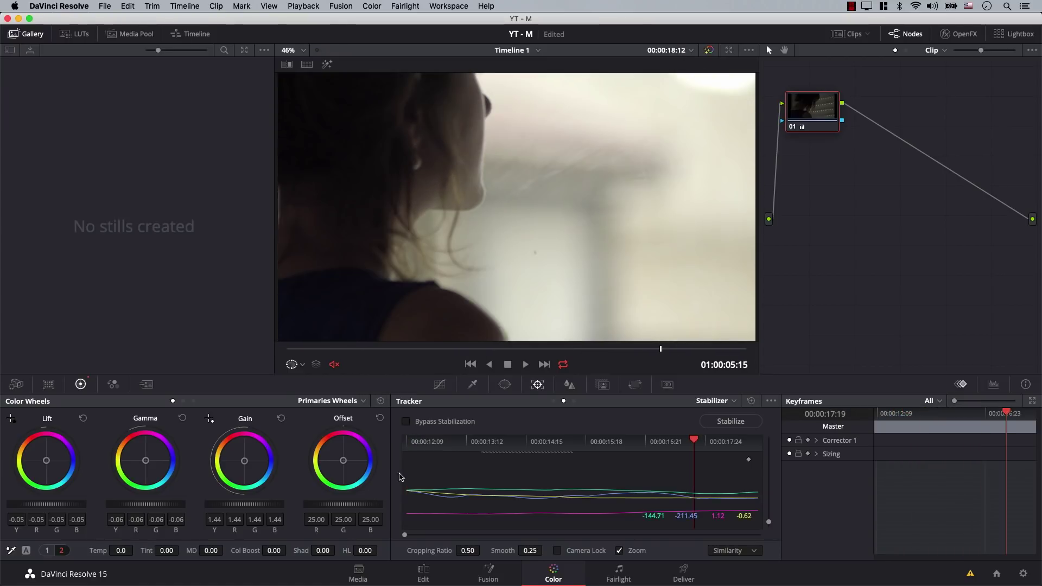
# - Play the clip with Bypass Stabilization on, then off, to compare the shake
pyautogui.click(444, 422)
pyautogui.press('space')
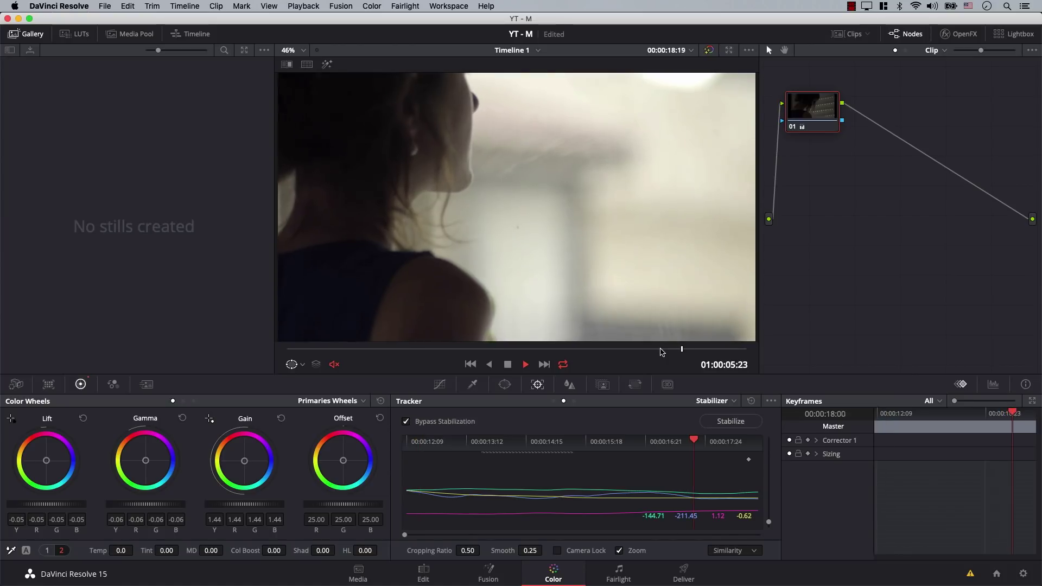
pyautogui.click(457, 422)
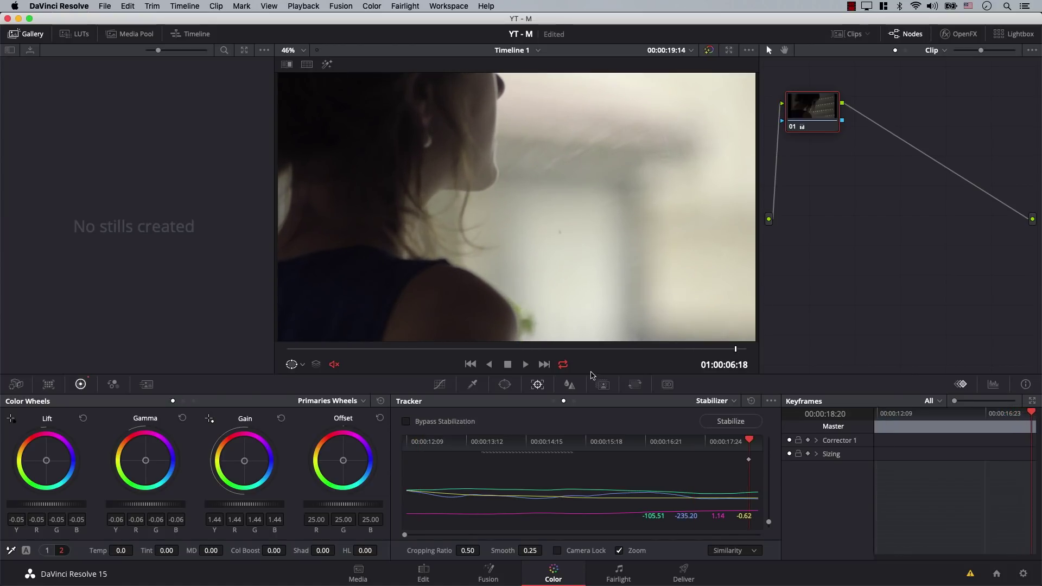
pyautogui.press('space')
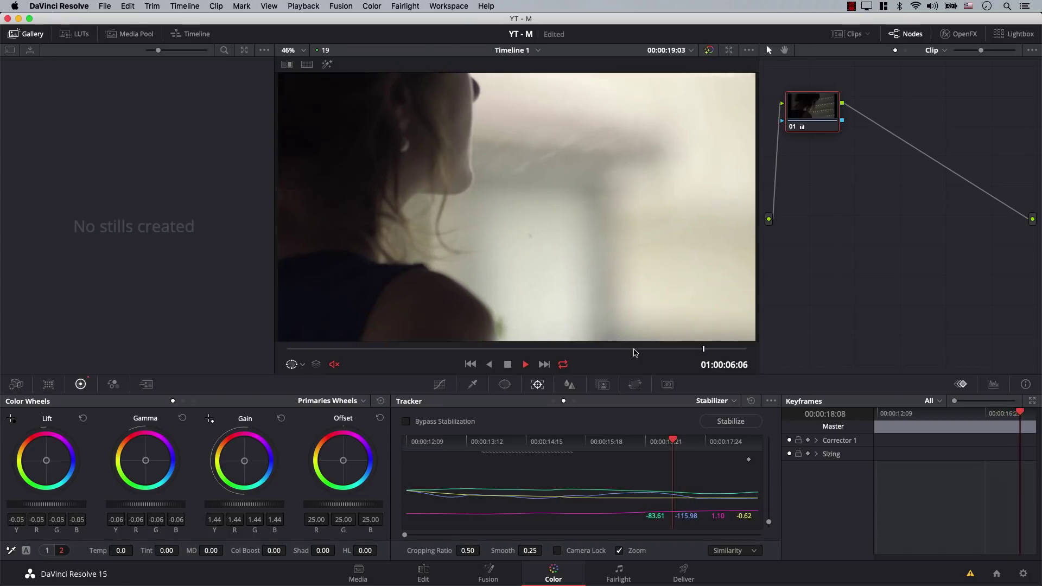
pyautogui.press('space')
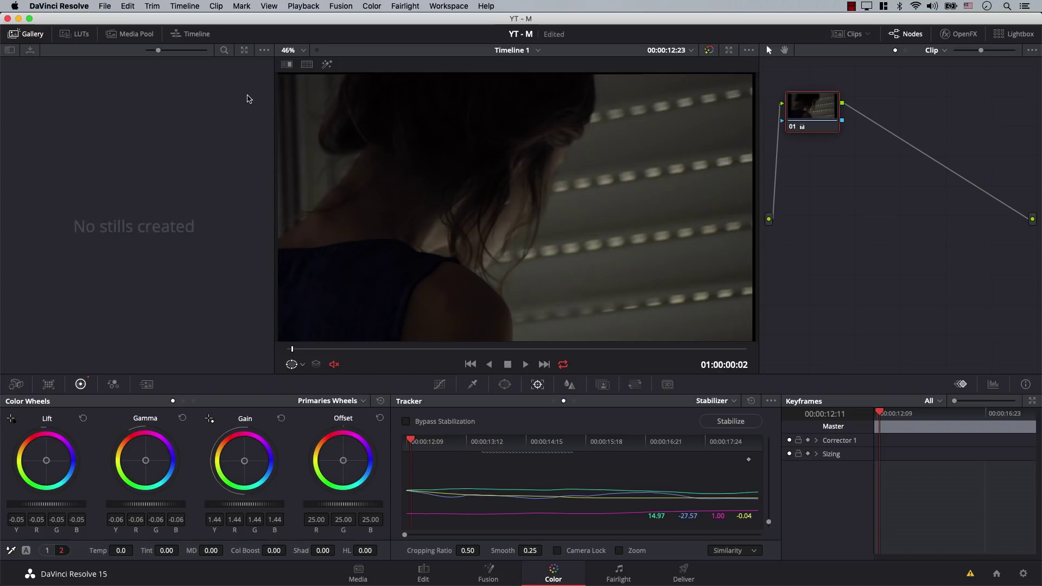
# - Set the viewer to 25% to watch the frame edges, then re-enable the stabilizer's Zoom
pyautogui.click(303, 50)
pyautogui.click(293, 101)
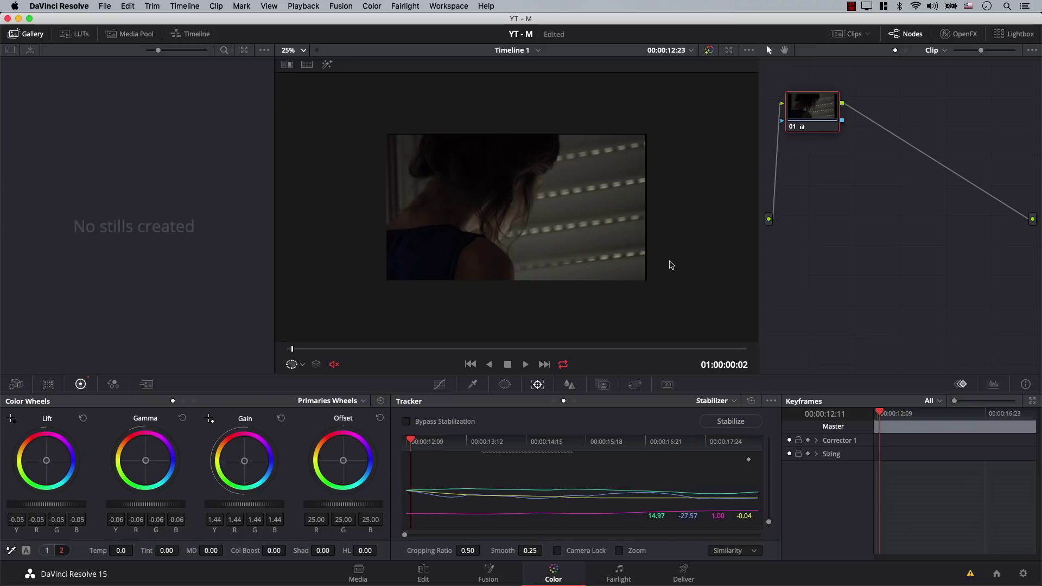
pyautogui.press('space')
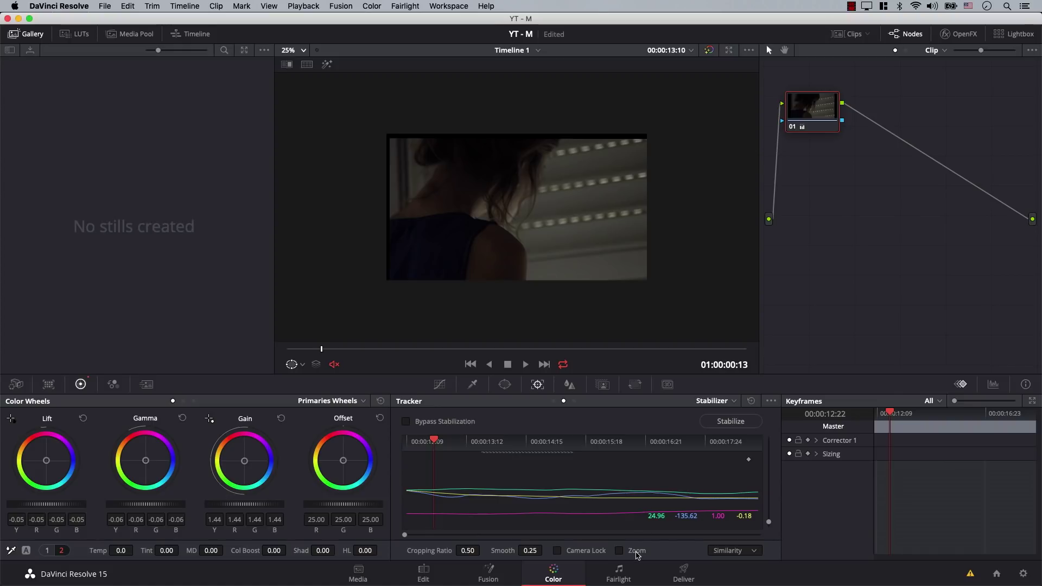
pyautogui.click(620, 551)
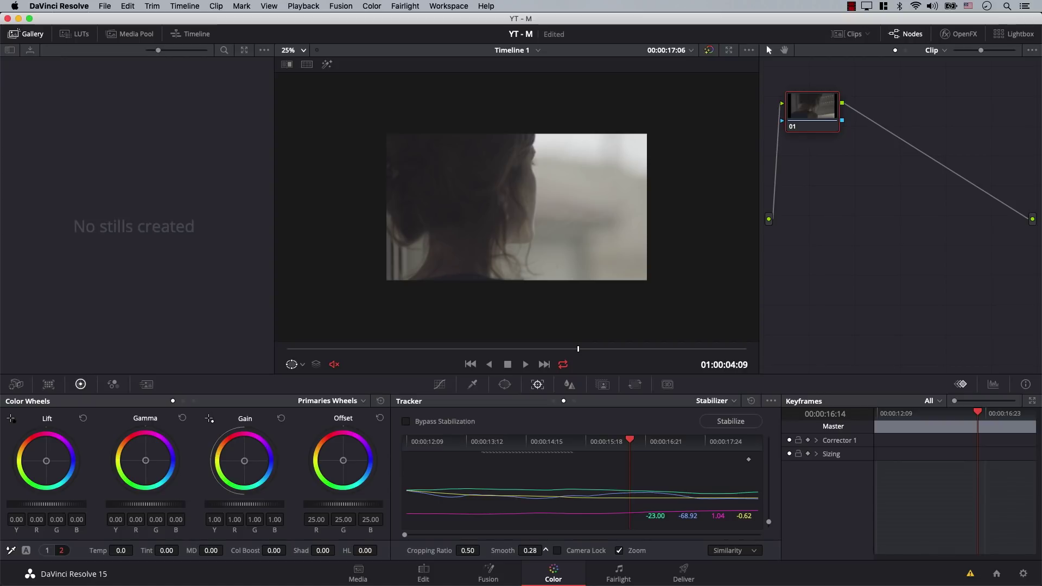
# - Adjust the Smooth value back to 0.25 and re-run stabilization
pyautogui.scroll(8, 546, 550)
pyautogui.click(732, 424)
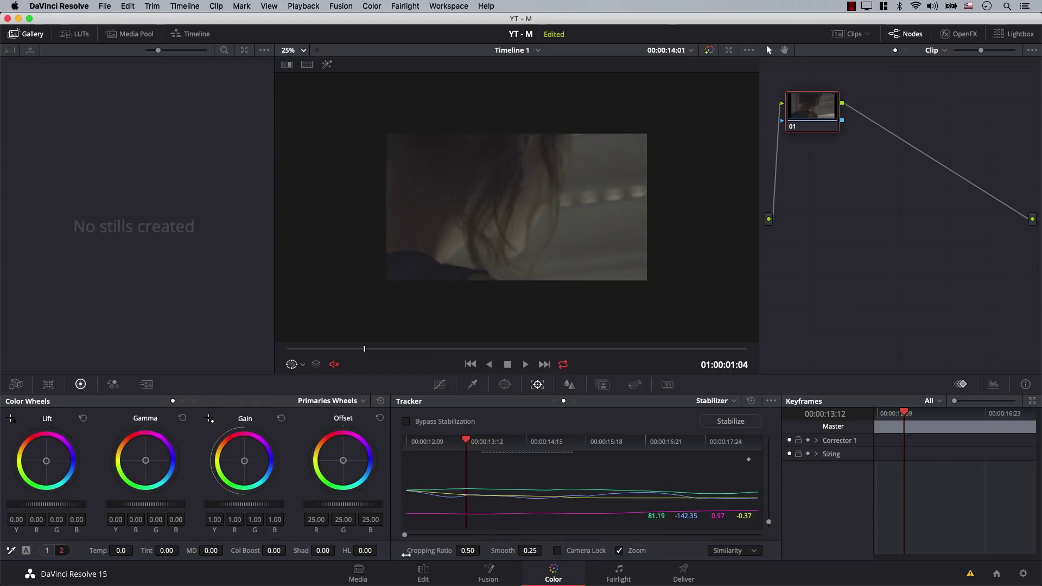
# - From the last frame, re-stabilize the clip with Cropping Ratio 1.00
pyautogui.press('End')
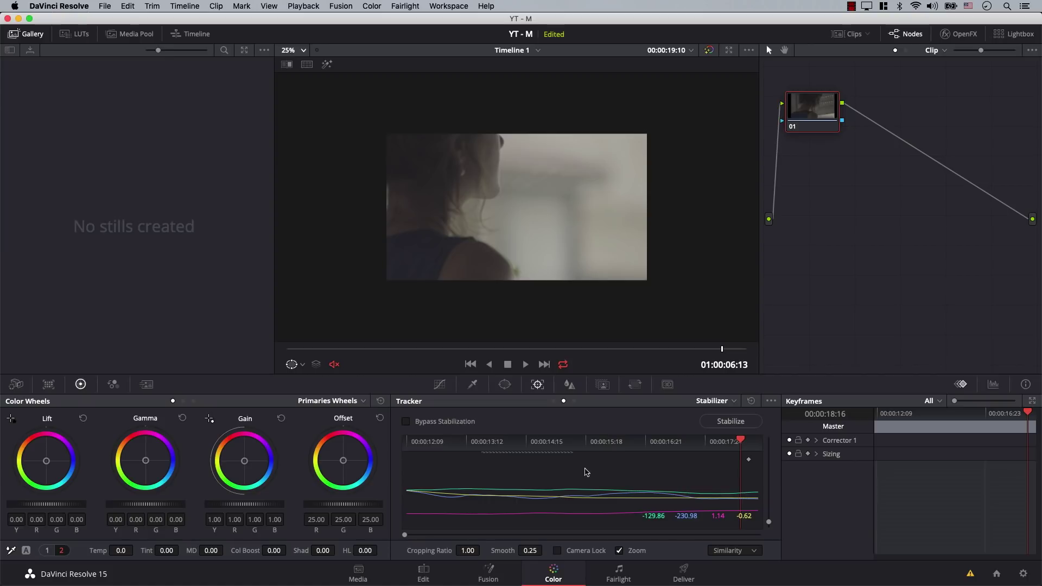
pyautogui.click(730, 424)
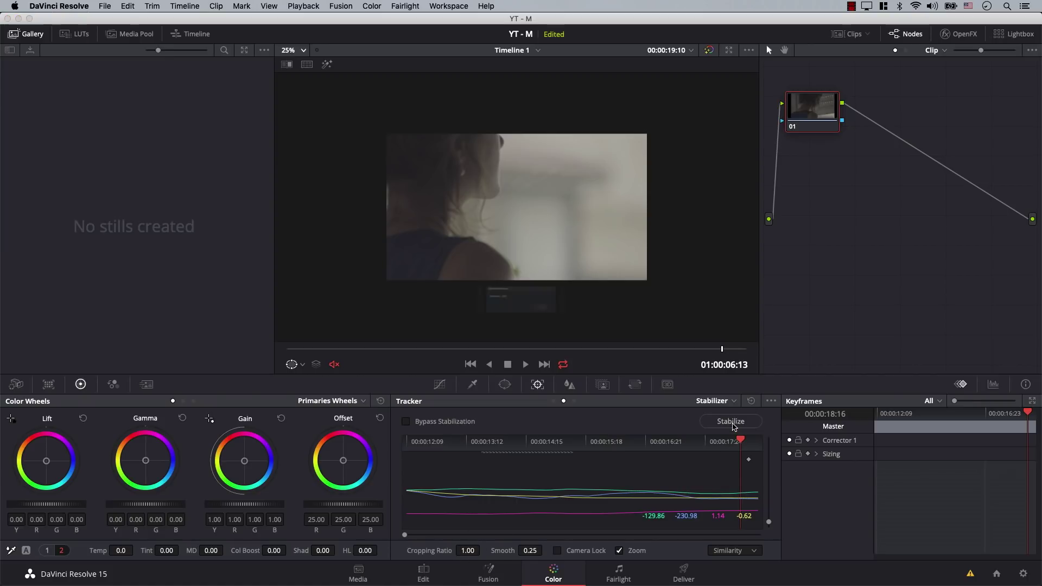